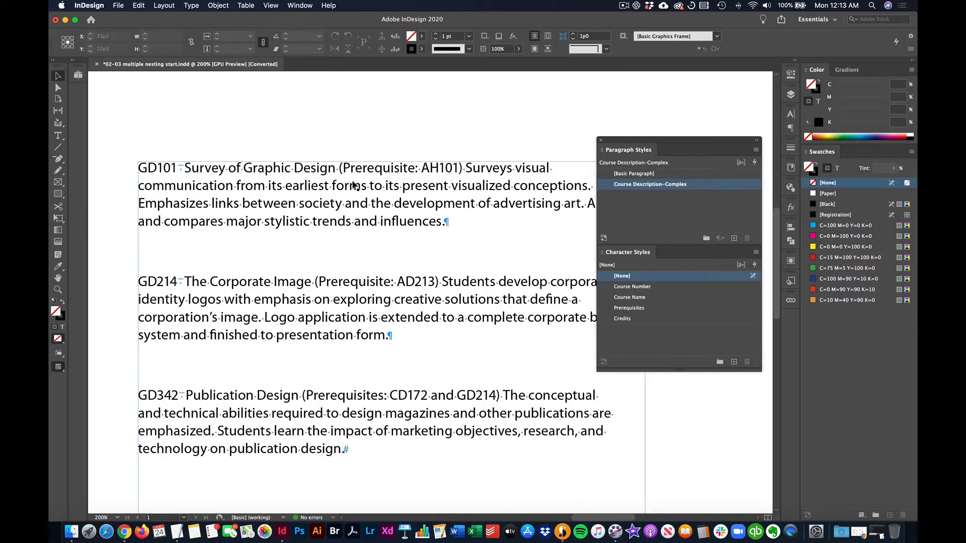
# Step: Examine the course number, course name, prerequisite and description parts of the GD101 entry
pyautogui.doubleClick(349, 184)
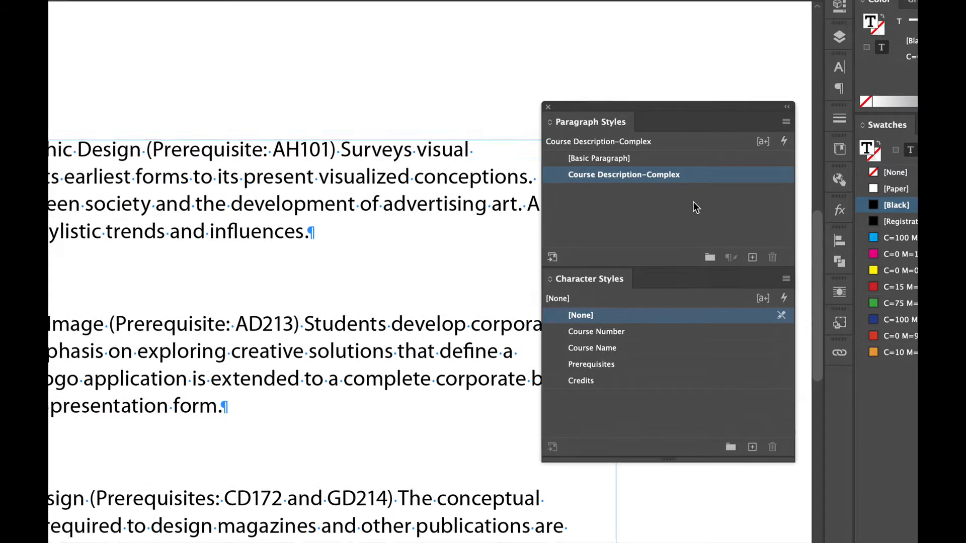
pyautogui.moveTo(336, 150); pyautogui.dragTo(355, 203)
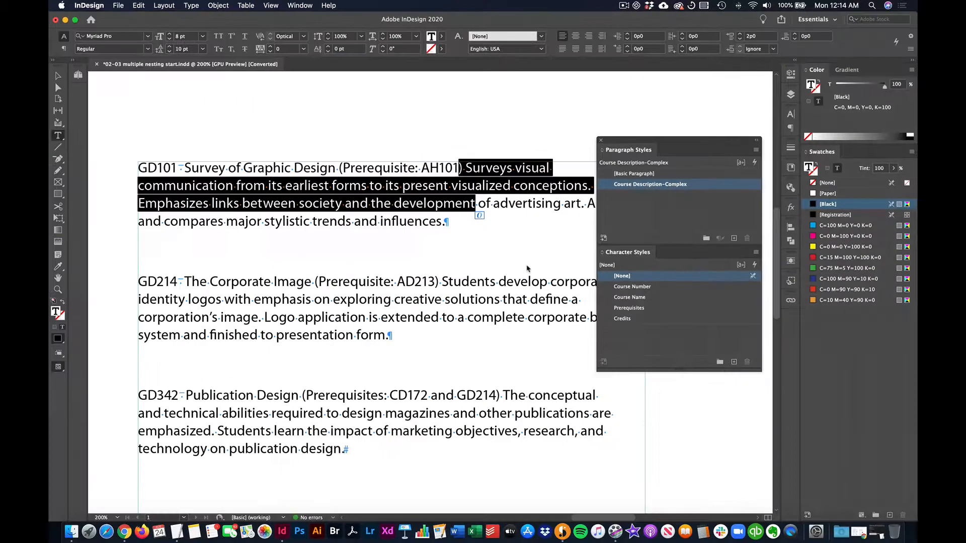
pyautogui.scroll(-10, 249, 289)
pyautogui.scroll(8, 464, 270)
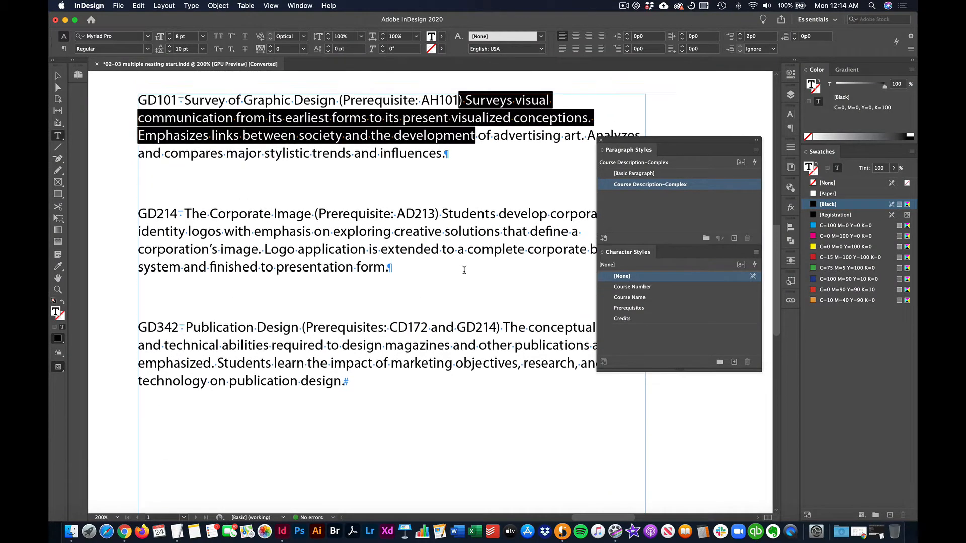
pyautogui.click(251, 268)
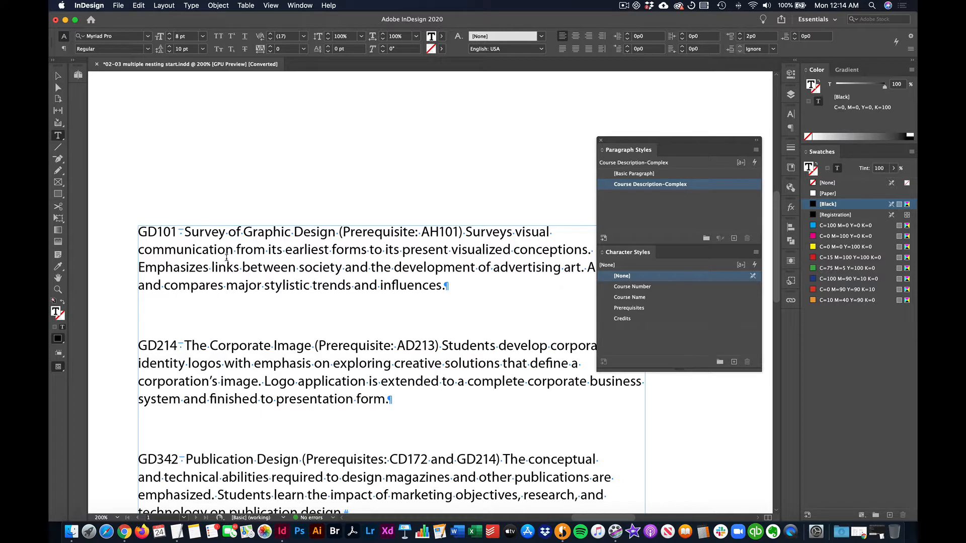
pyautogui.moveTo(177, 236); pyautogui.dragTo(134, 236)
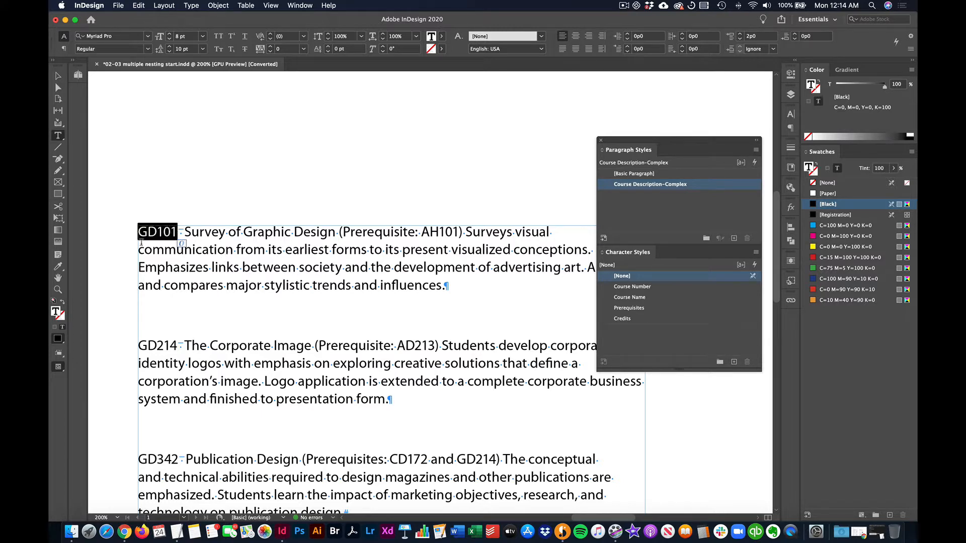
pyautogui.moveTo(336, 235); pyautogui.dragTo(186, 236)
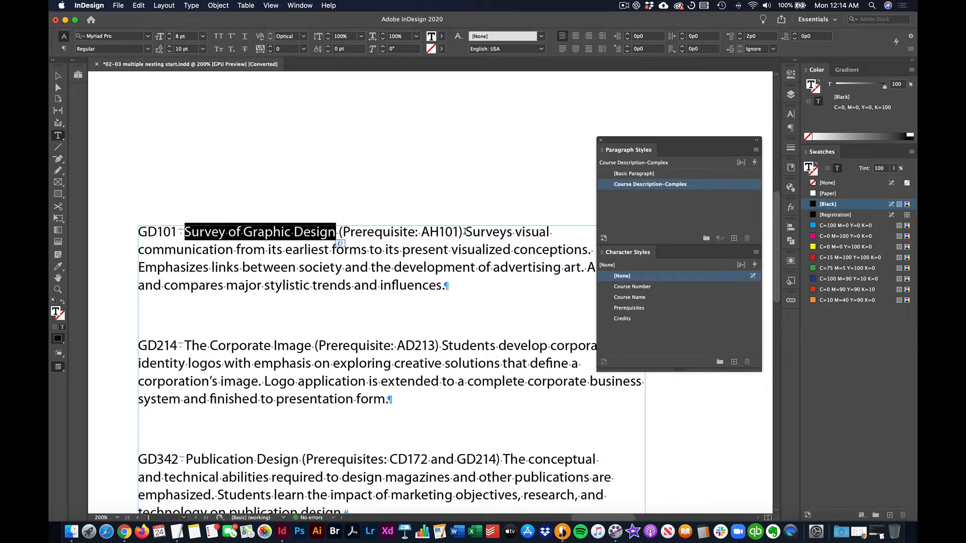
pyautogui.moveTo(465, 236); pyautogui.dragTo(339, 235)
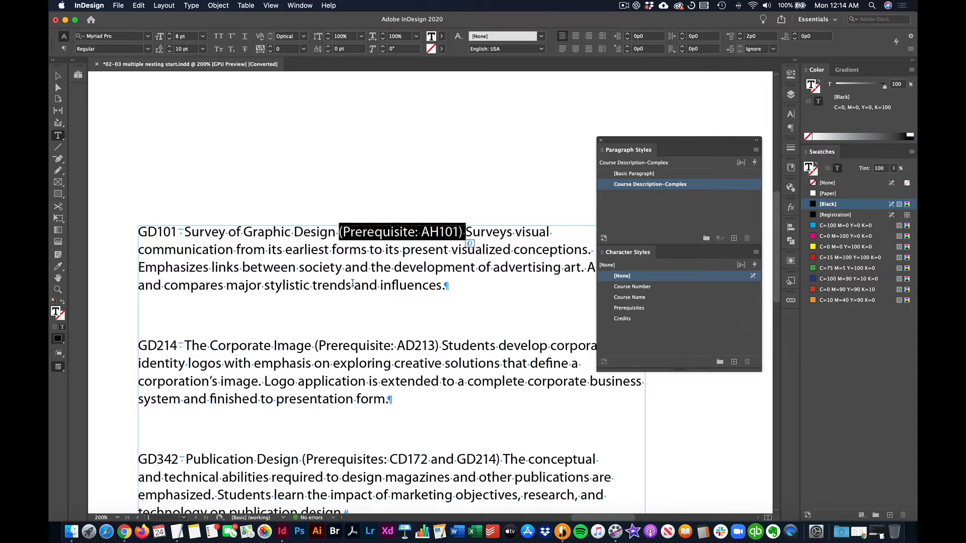
pyautogui.click(368, 271)
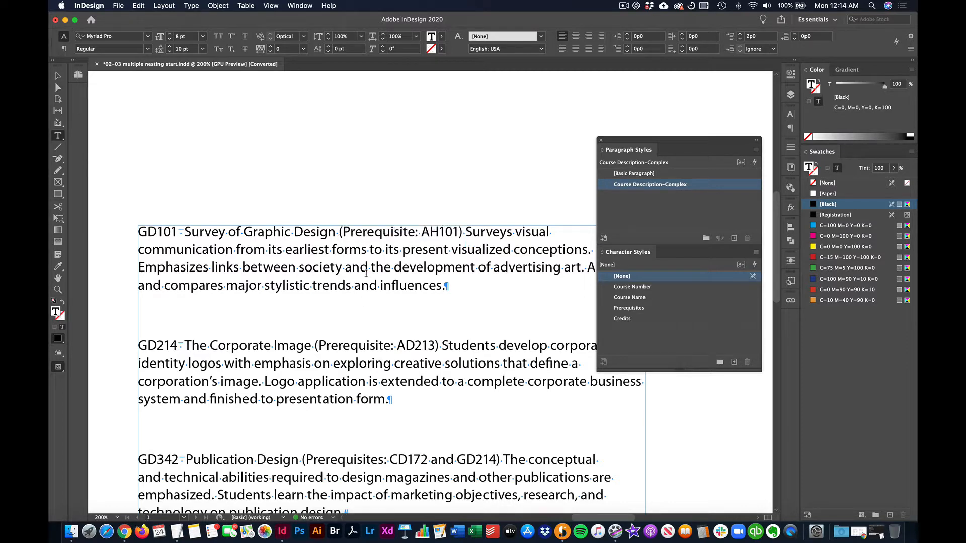
# Step: Select the whole GD101 paragraph and open the Drop Caps and Nested Styles settings of the Course Description-Complex paragraph style
pyautogui.moveTo(453, 288); pyautogui.dragTo(137, 231)
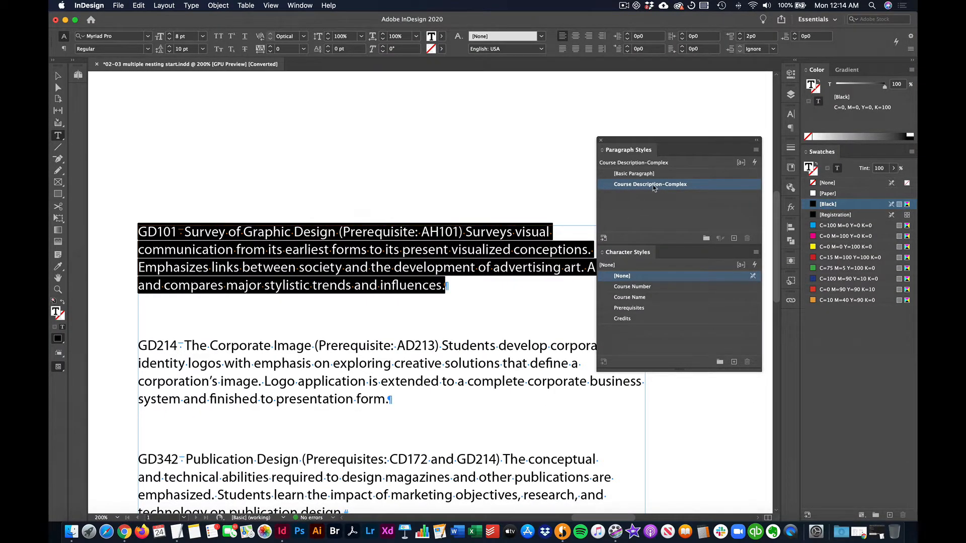
pyautogui.rightClick(655, 187)
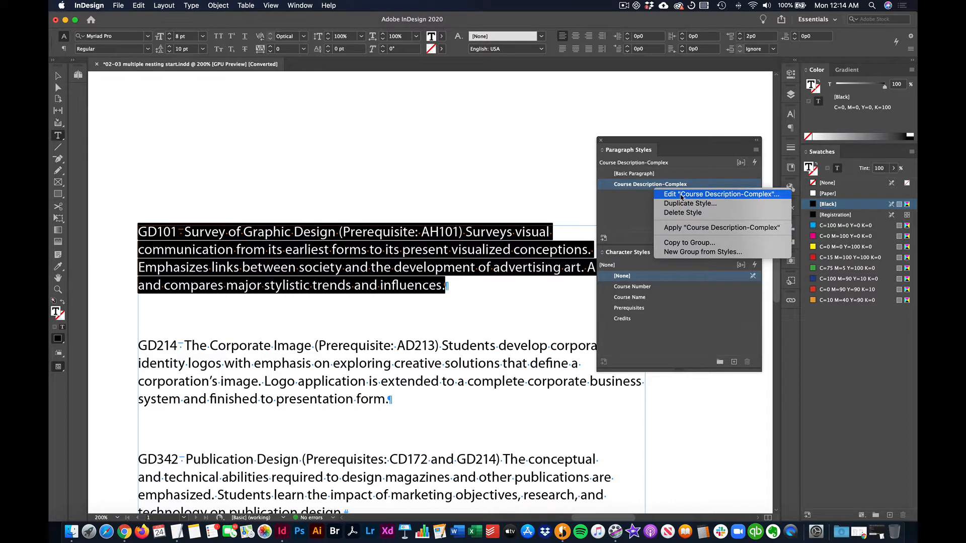
pyautogui.click(681, 195)
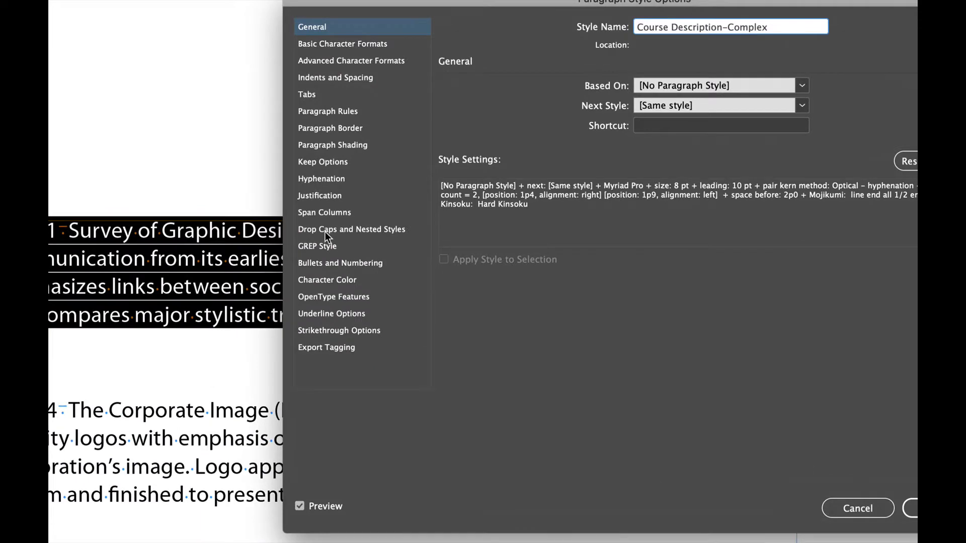
pyautogui.click(372, 231)
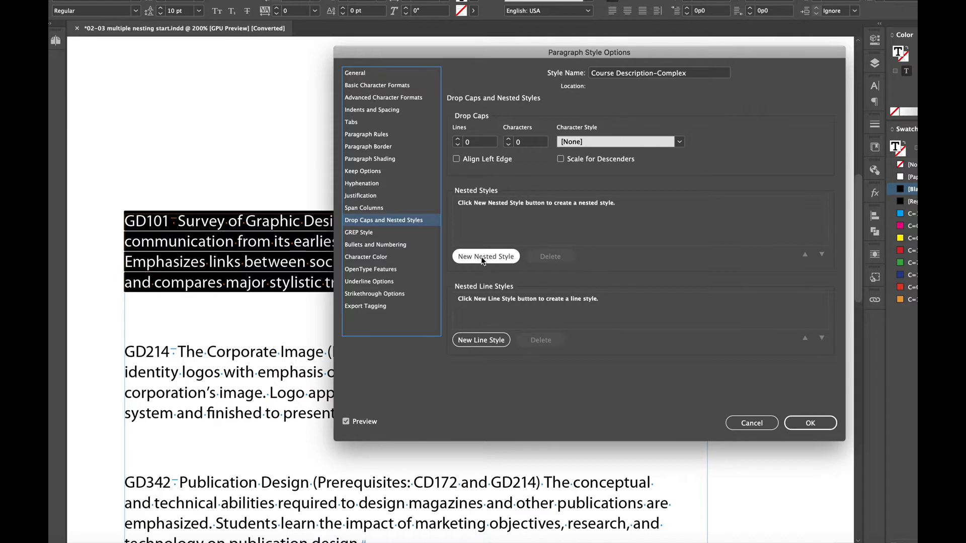
# Step: Add a nested style that applies the Course Number character style and preview it in the text
pyautogui.click(481, 257)
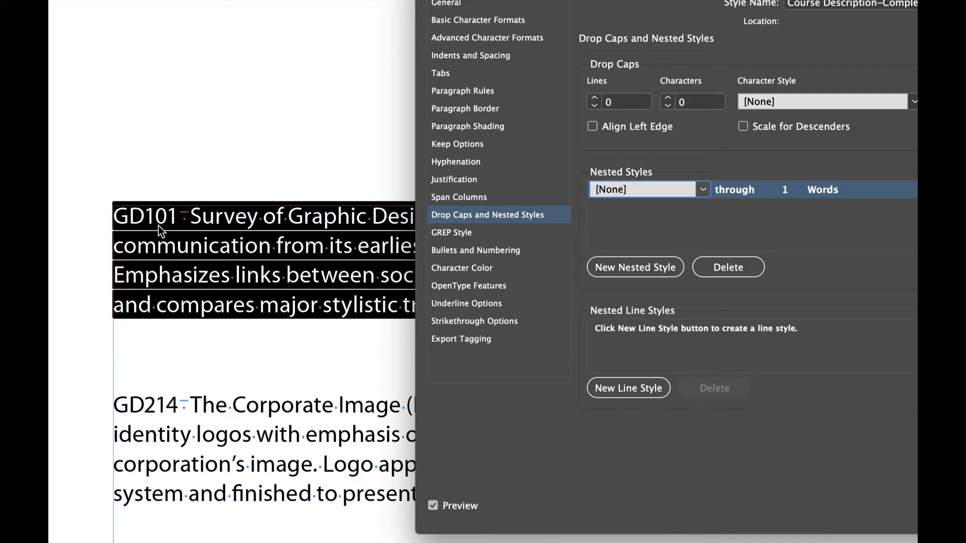
pyautogui.click(702, 190)
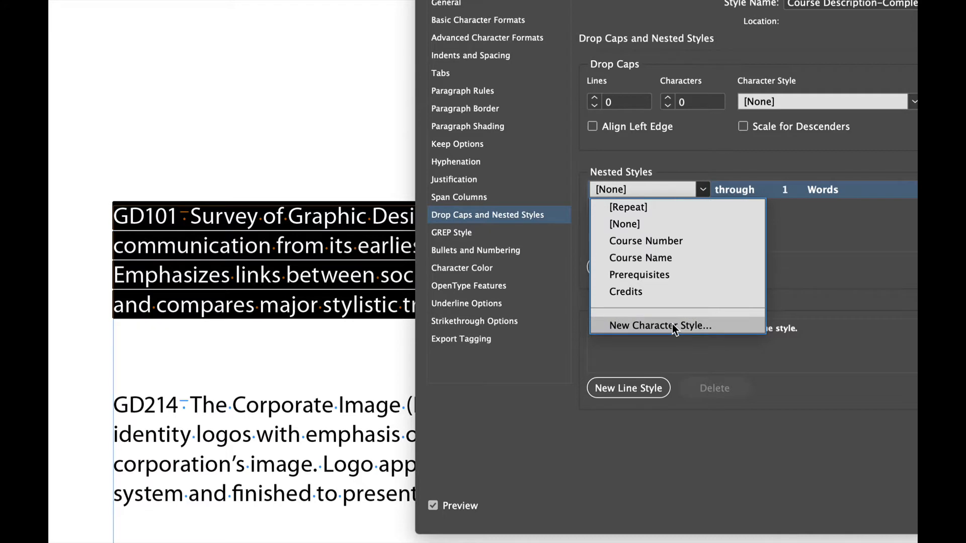
pyautogui.click(666, 242)
pyautogui.click(694, 217)
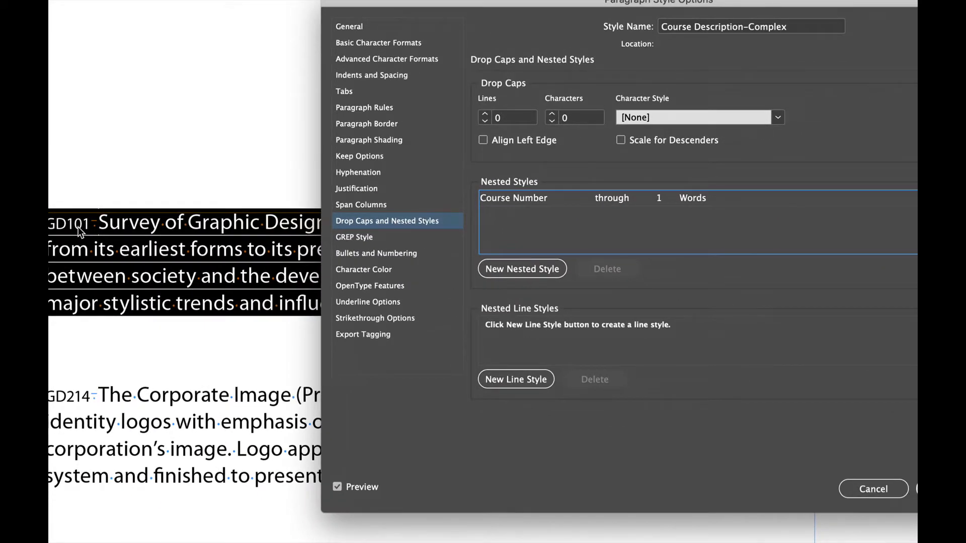
pyautogui.click(617, 197)
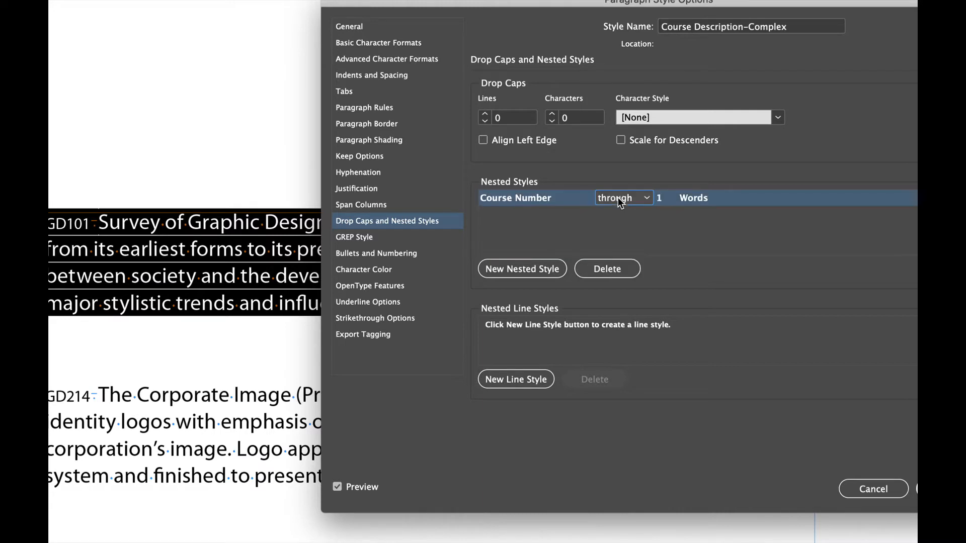
pyautogui.click(645, 198)
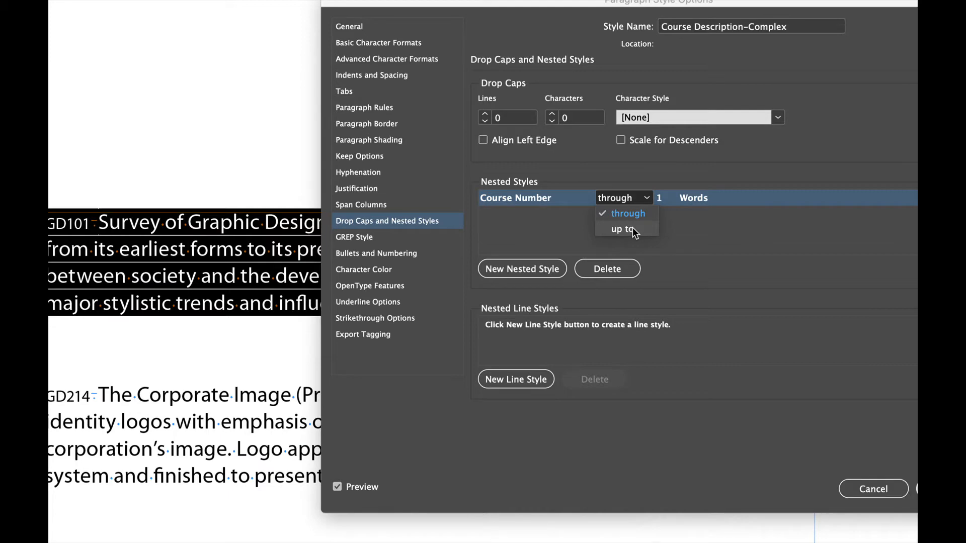
pyautogui.click(681, 228)
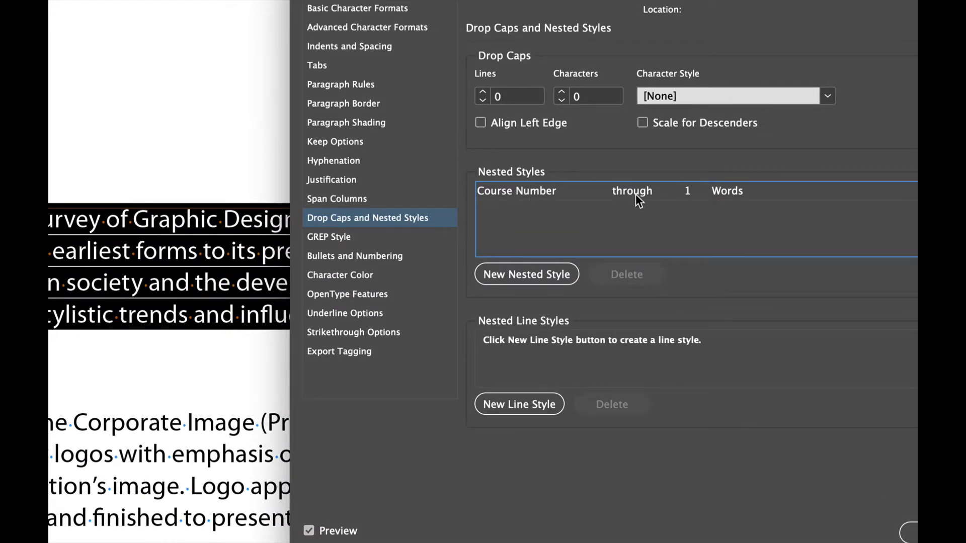
# Step: Make the Course Number nested style end at En Spaces and apply the change to the preview
pyautogui.click(724, 191)
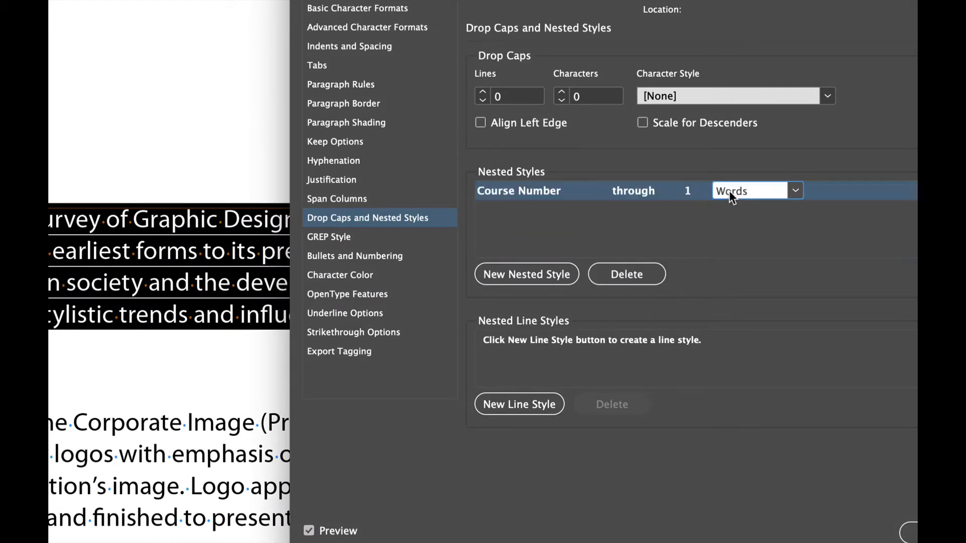
pyautogui.click(795, 191)
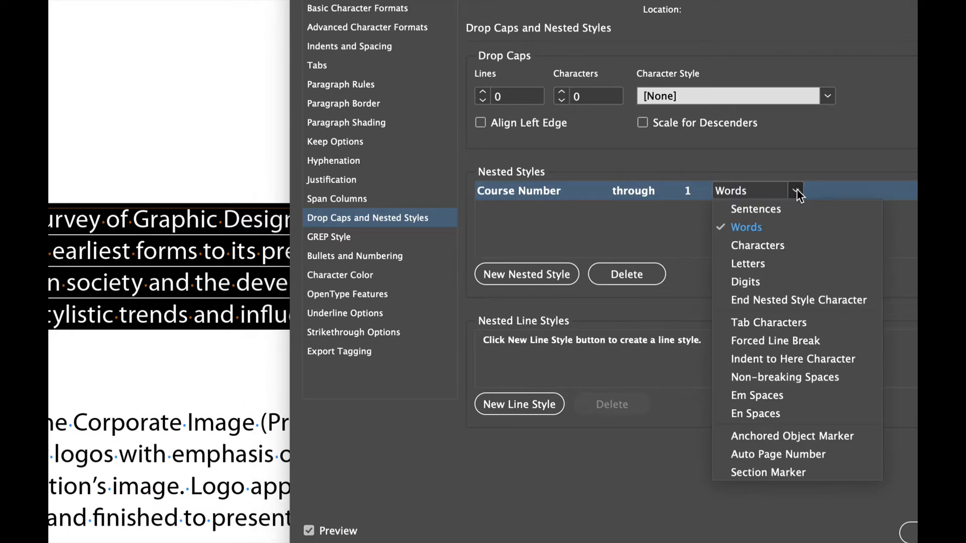
pyautogui.click(773, 412)
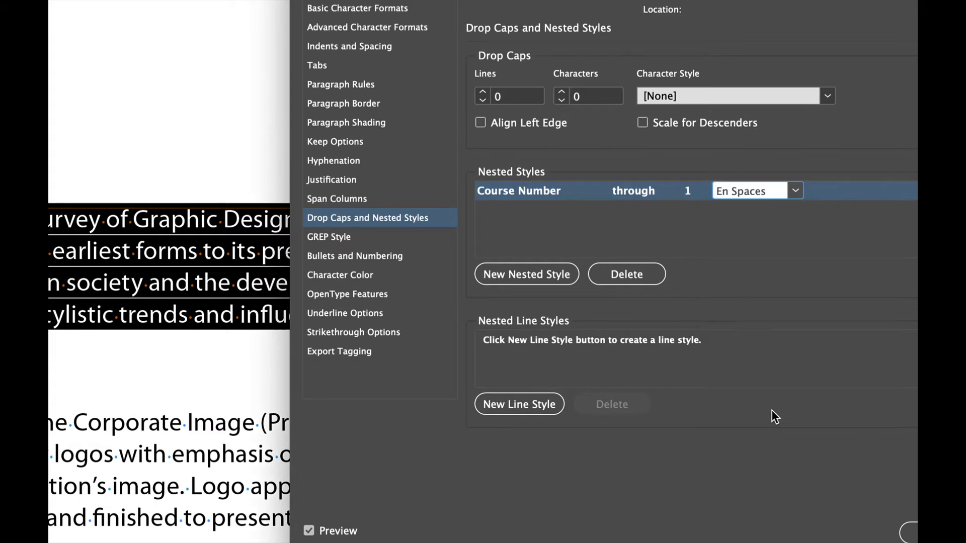
pyautogui.click(629, 217)
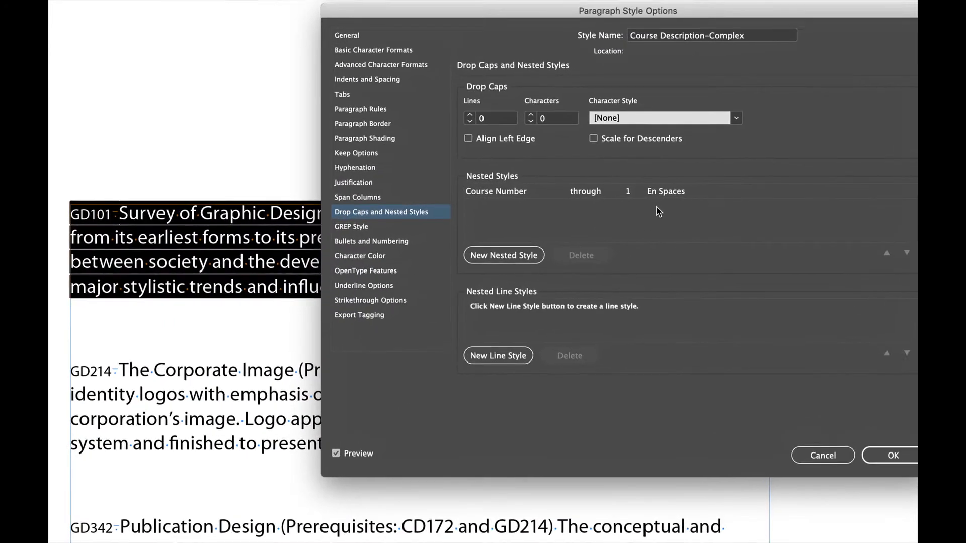
# Step: Add a second nested style that applies the Course Name character style after the course number
pyautogui.click(493, 257)
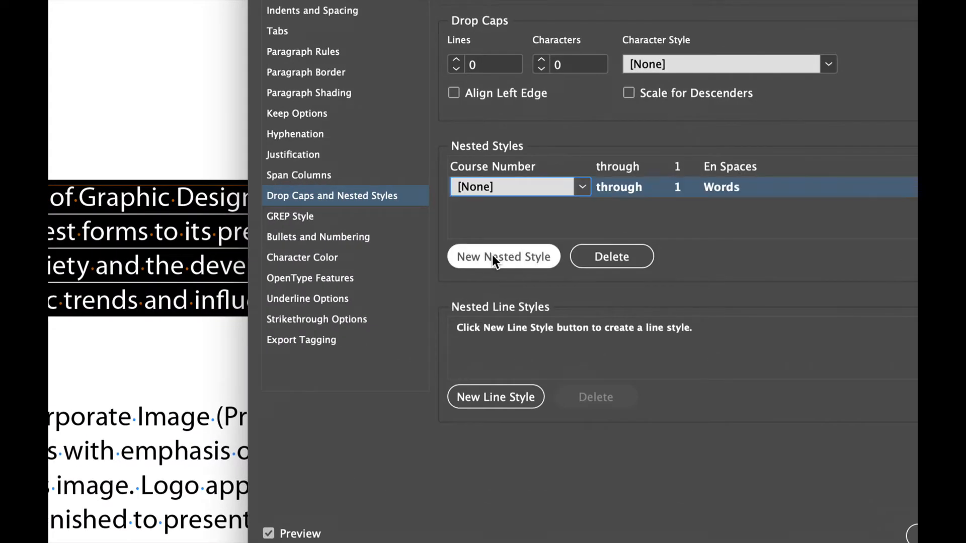
pyautogui.click(582, 187)
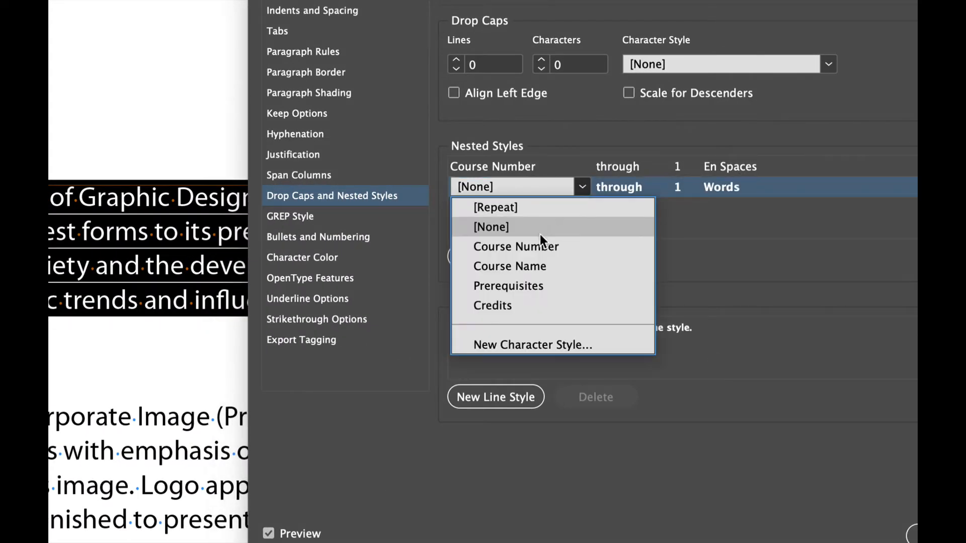
pyautogui.click(537, 266)
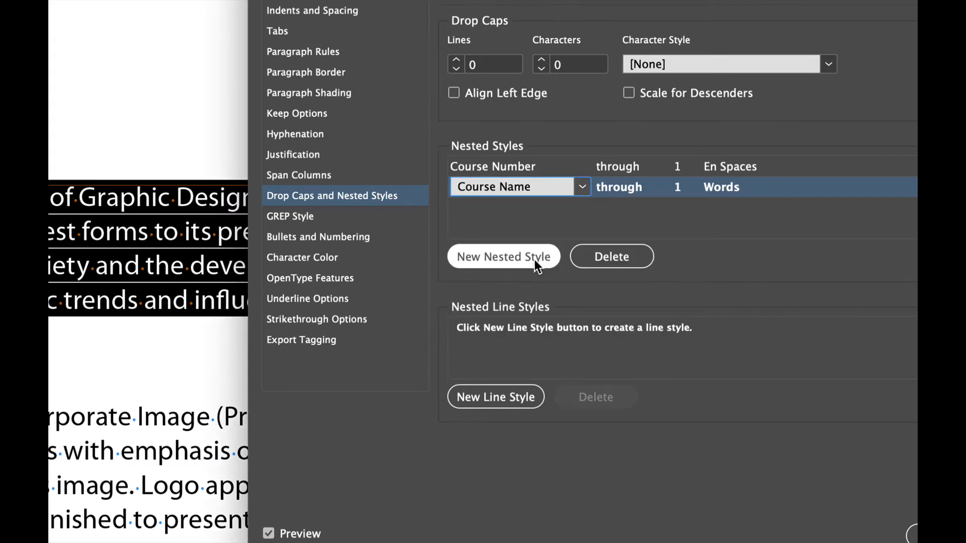
pyautogui.click(582, 187)
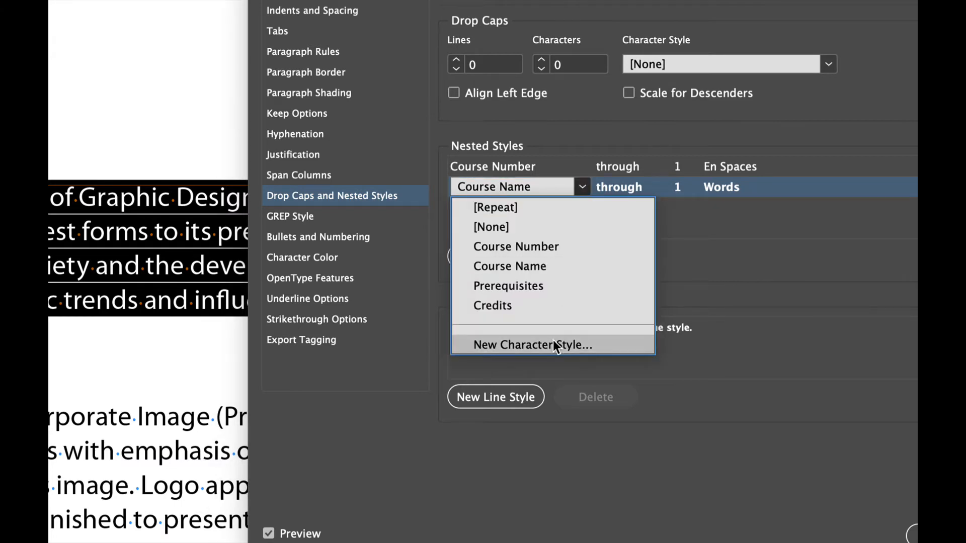
pyautogui.click(674, 228)
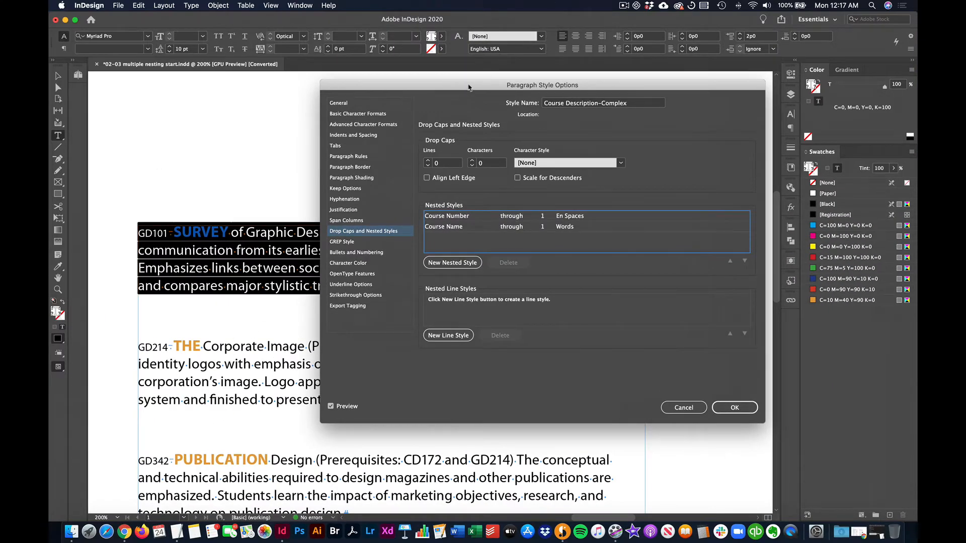
# Step: Set the Course Name nested style to run up to its ending delimiter, not including it
pyautogui.moveTo(468, 87); pyautogui.dragTo(384, 370)
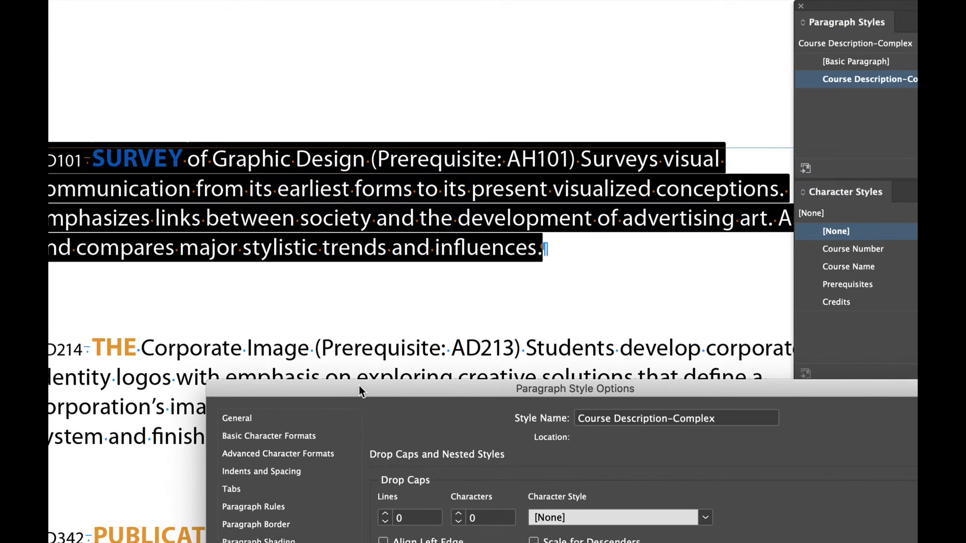
pyautogui.moveTo(360, 386); pyautogui.dragTo(337, 21)
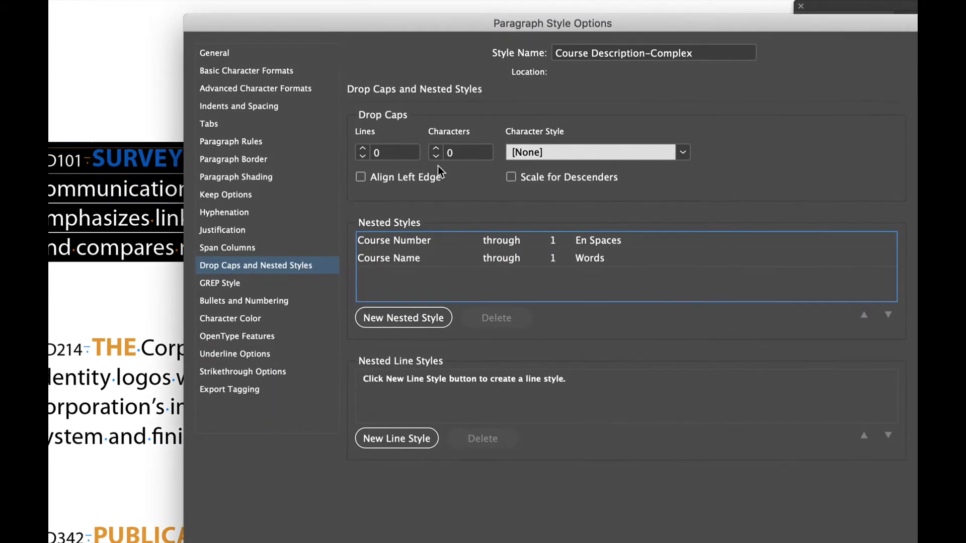
pyautogui.click(512, 260)
pyautogui.click(540, 259)
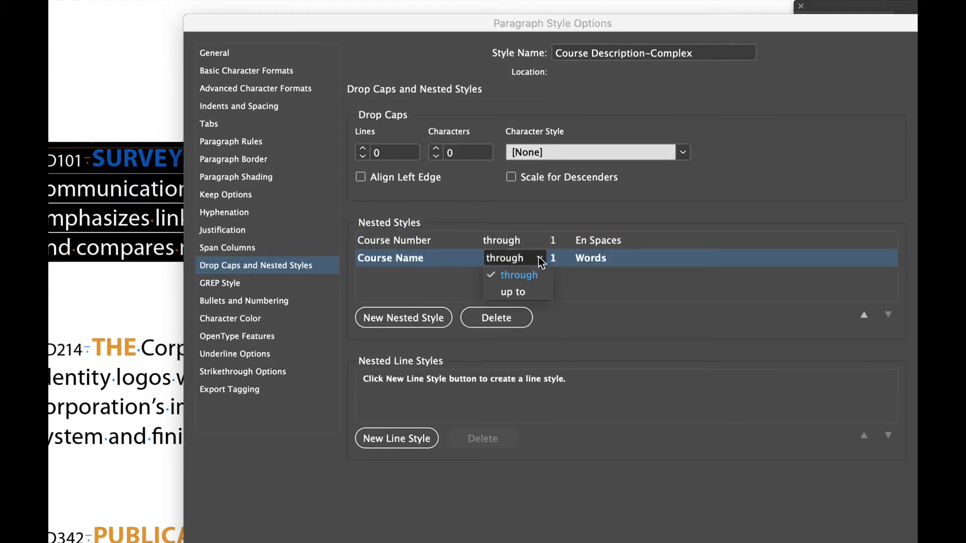
pyautogui.click(523, 292)
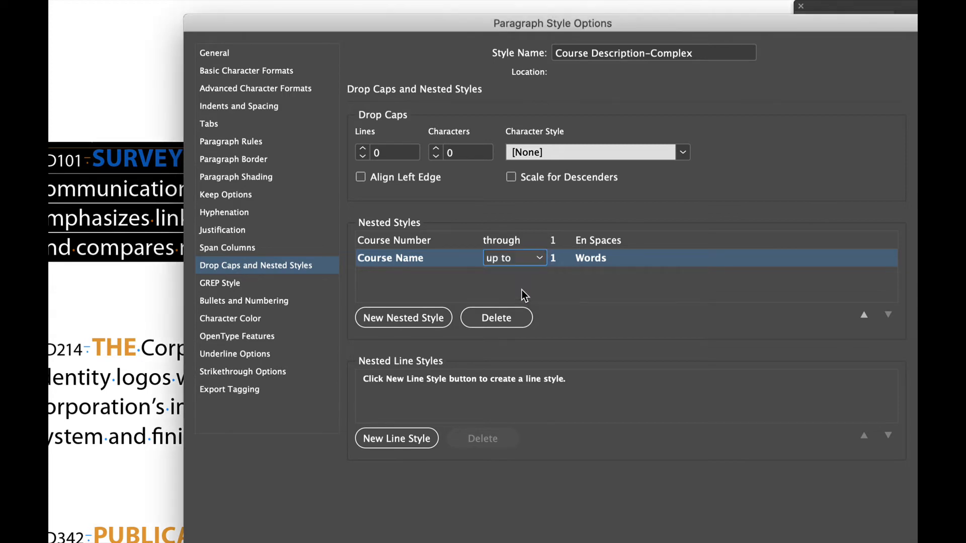
# Step: Set an opening parenthesis "(" as the ending delimiter of the Course Name nested style and check the preview
pyautogui.click(598, 260)
pyautogui.click(652, 259)
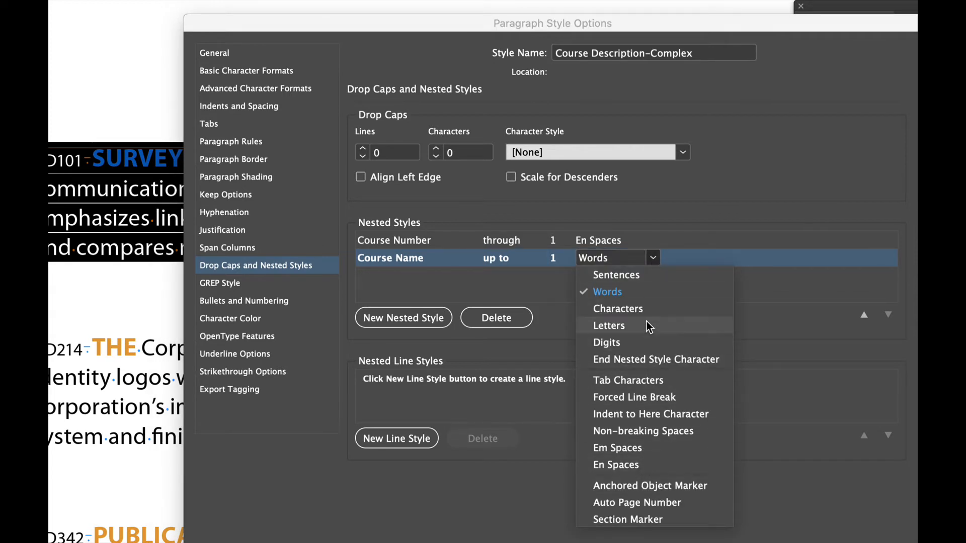
pyautogui.click(611, 257)
pyautogui.moveTo(621, 257); pyautogui.dragTo(580, 257)
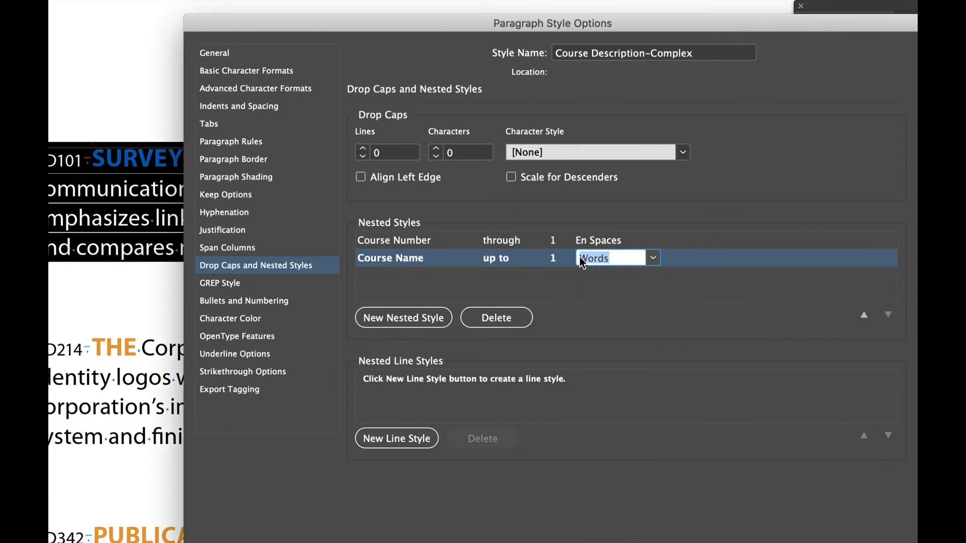
pyautogui.write('(')
pyautogui.moveTo(490, 22); pyautogui.dragTo(482, 168)
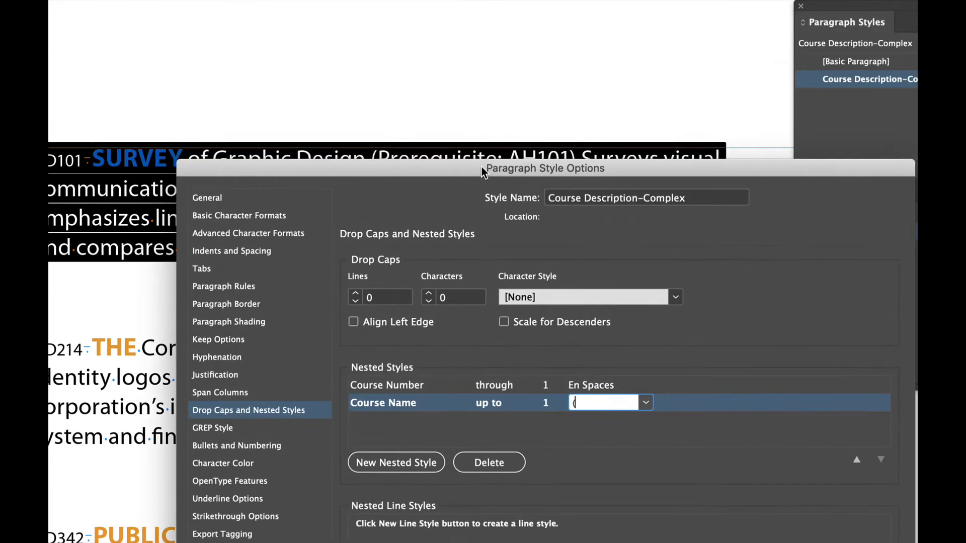
pyautogui.click(527, 424)
pyautogui.moveTo(454, 172); pyautogui.dragTo(401, 267)
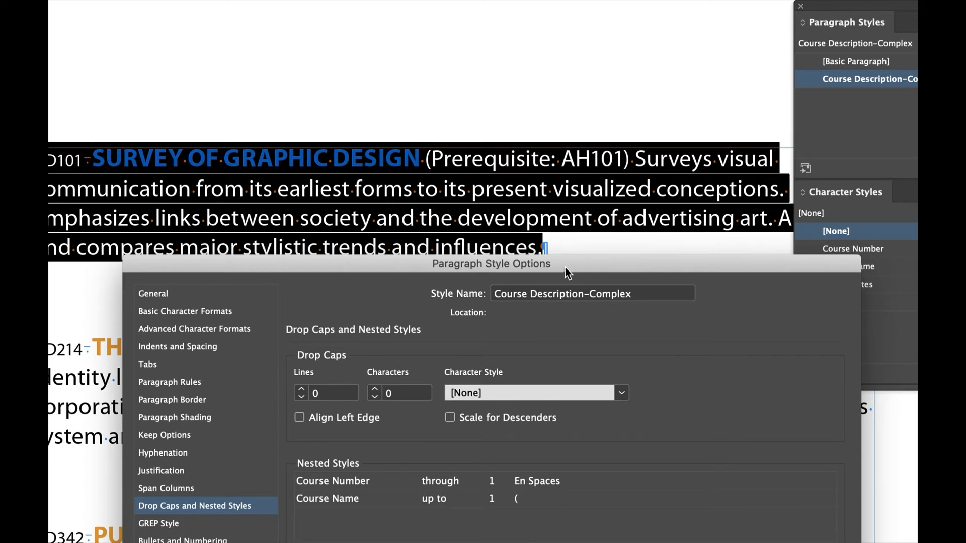
# Step: Add a third nested style that applies the Prerequisites character style after the course name
pyautogui.moveTo(567, 273); pyautogui.dragTo(598, 19)
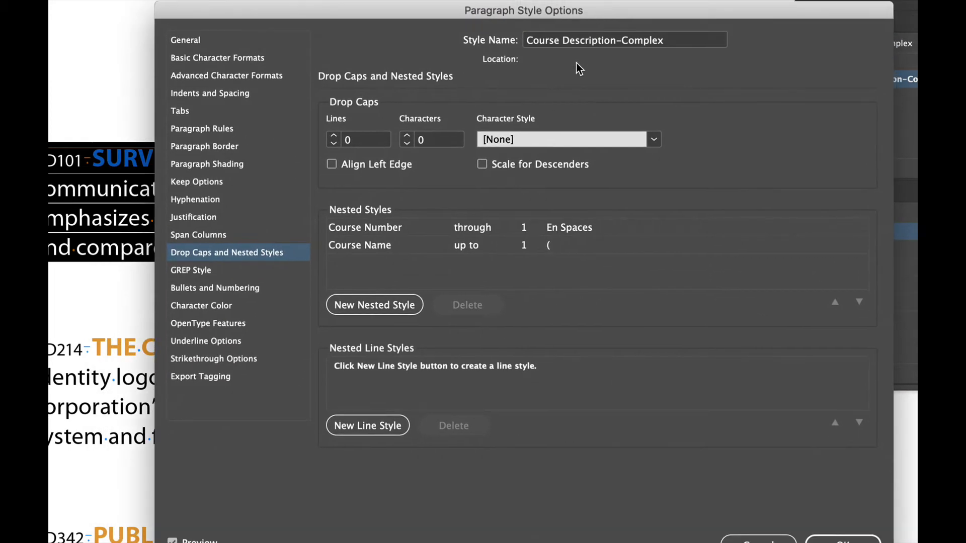
pyautogui.click(364, 304)
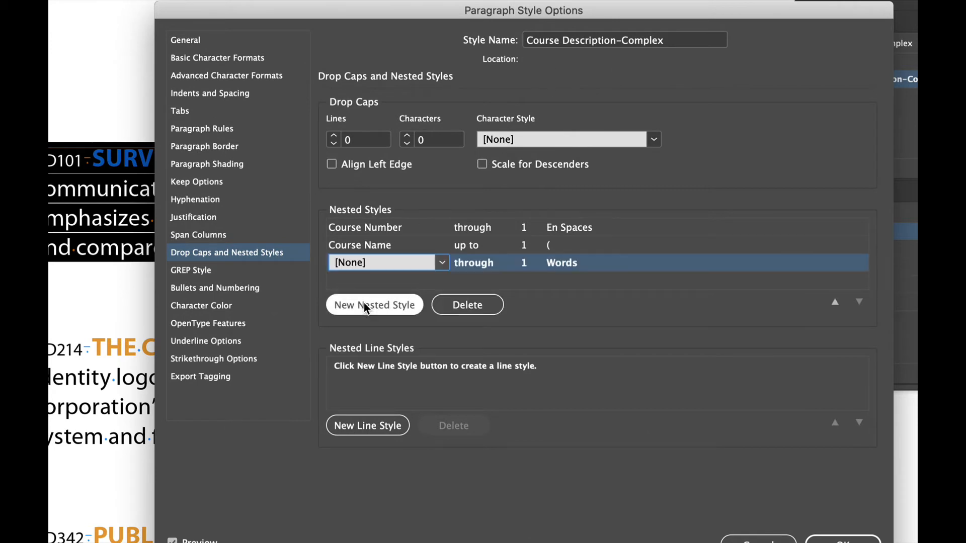
pyautogui.click(442, 264)
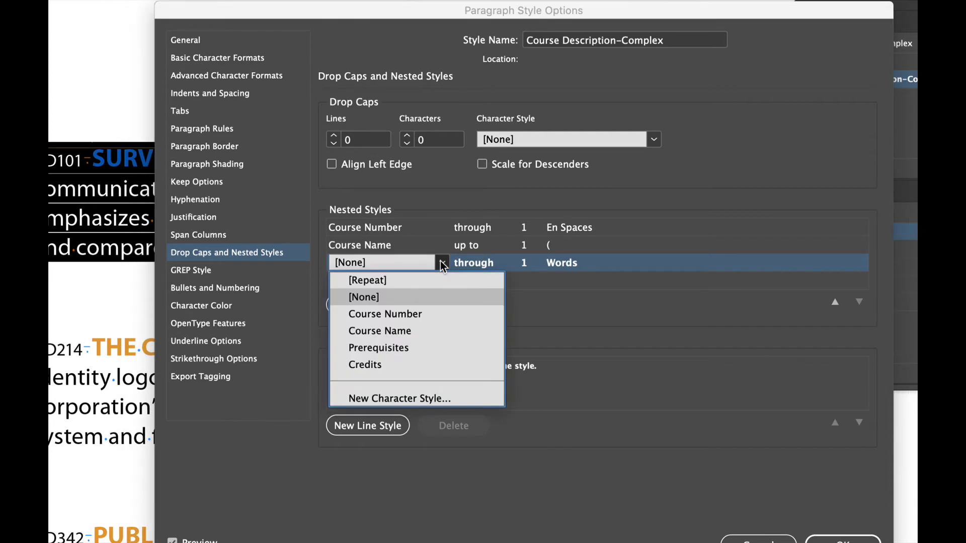
pyautogui.click(426, 347)
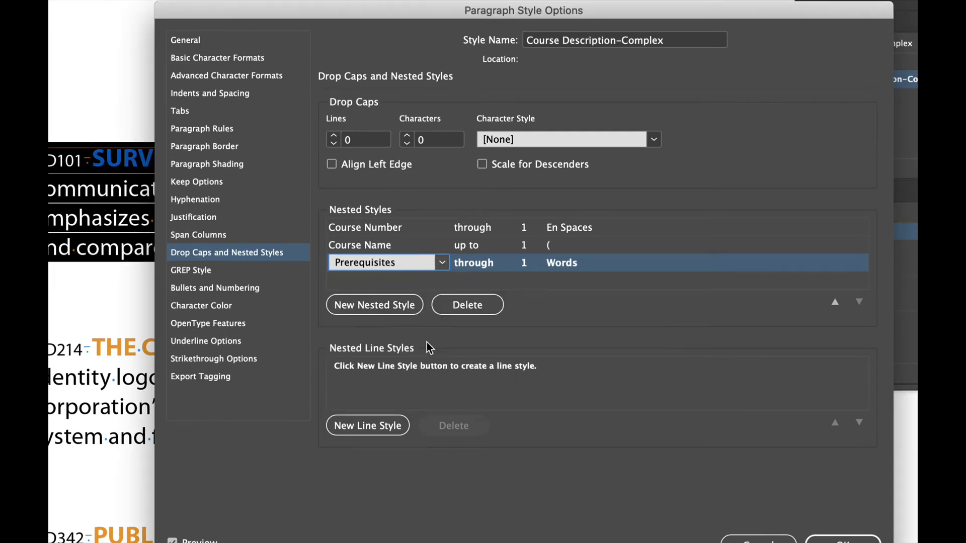
# Step: Make the Prerequisites nested style run through 1 closing parenthesis ")" and check the preview on the first course description
pyautogui.moveTo(458, 7); pyautogui.dragTo(433, 227)
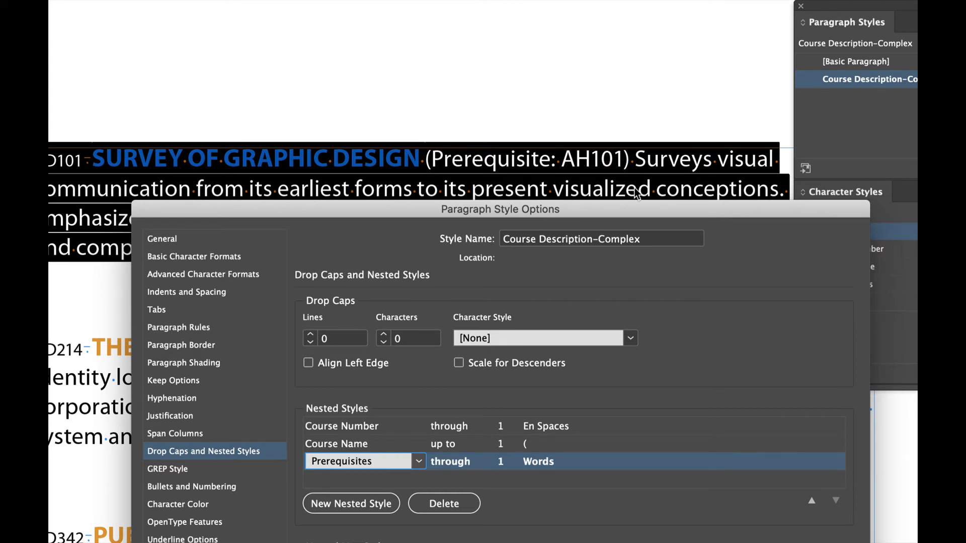
pyautogui.moveTo(634, 210); pyautogui.dragTo(622, 59)
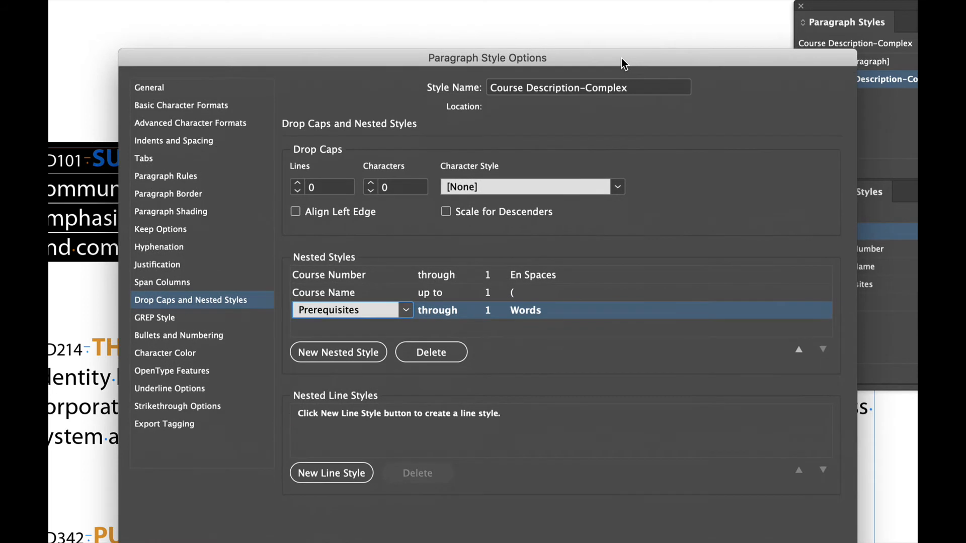
pyautogui.click(444, 315)
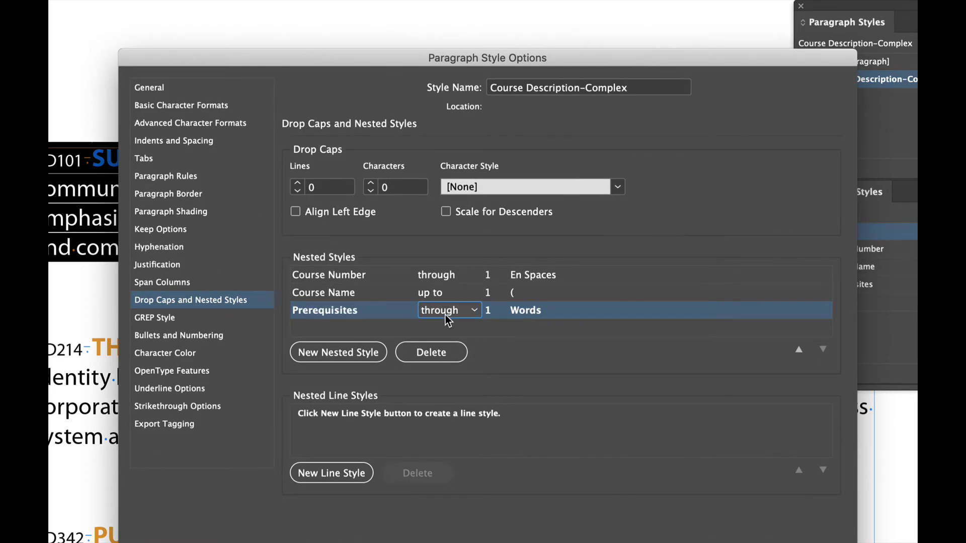
pyautogui.click(527, 311)
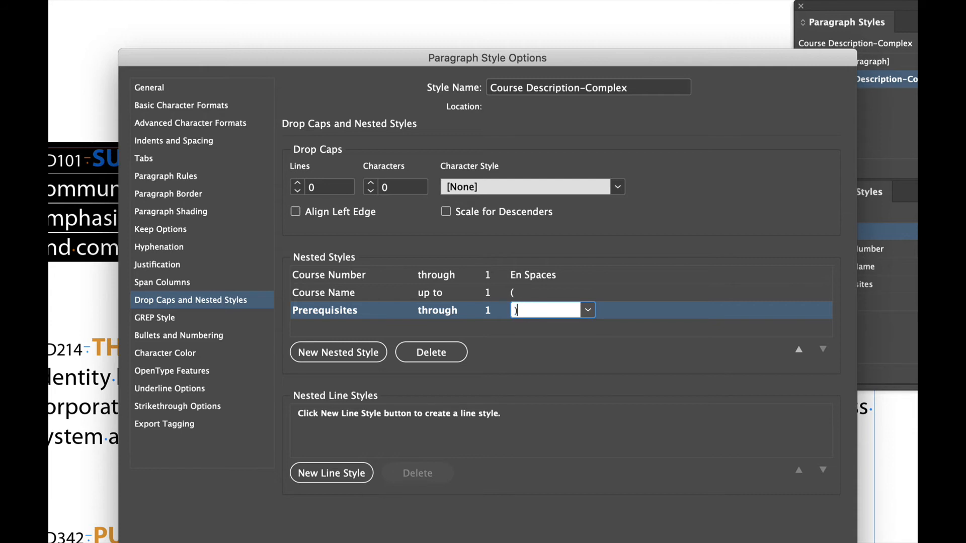
pyautogui.click(537, 326)
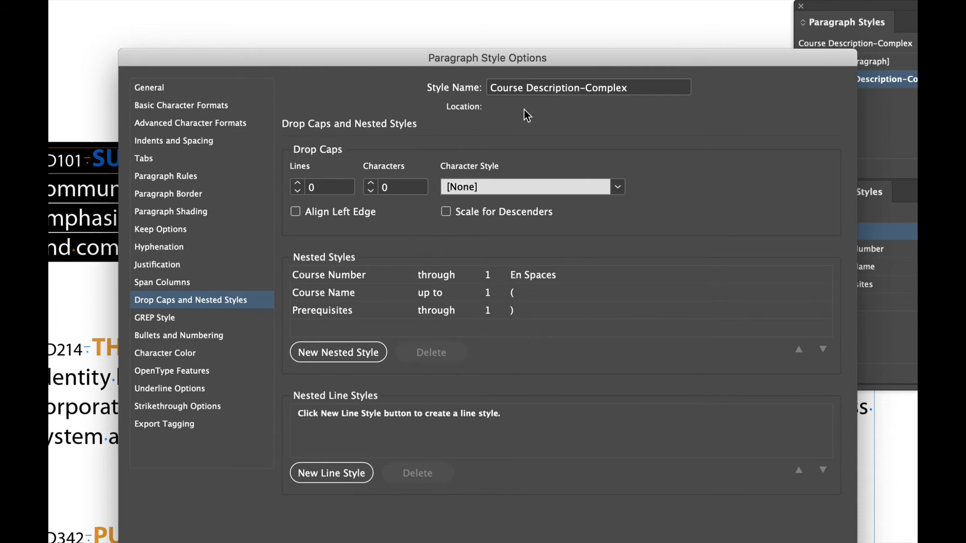
pyautogui.moveTo(515, 53); pyautogui.dragTo(520, 271)
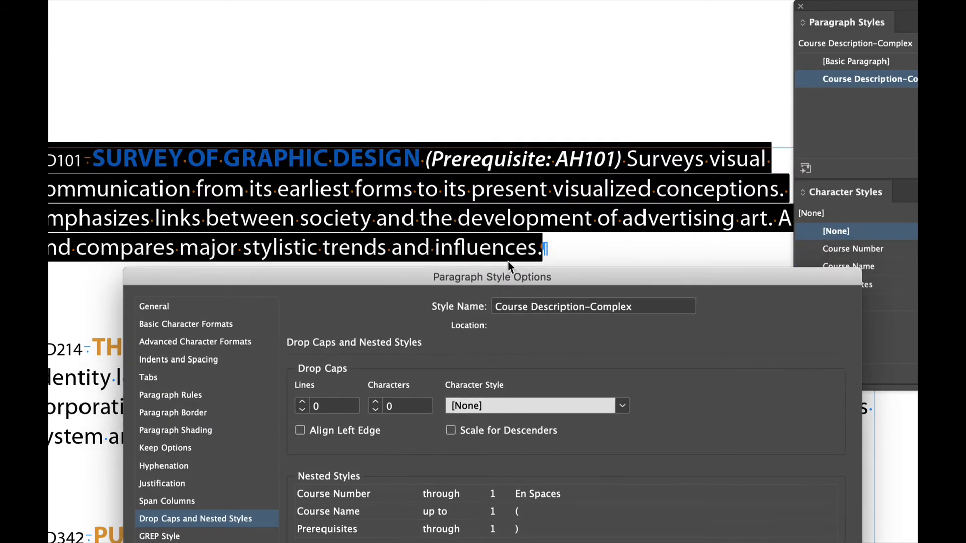
# Step: Accept the Course Description-Complex paragraph style changes and deselect the first course description
pyautogui.moveTo(506, 277); pyautogui.dragTo(544, 20)
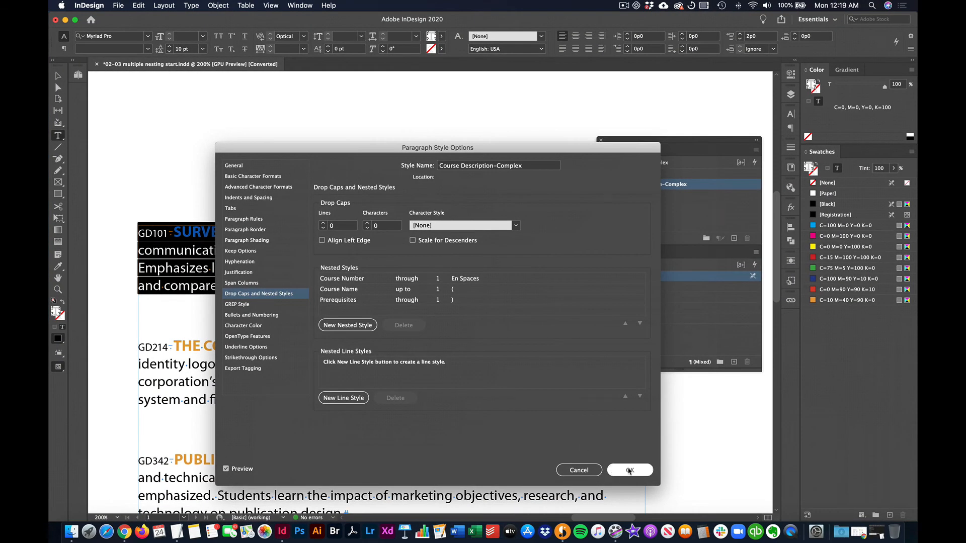
pyautogui.click(629, 470)
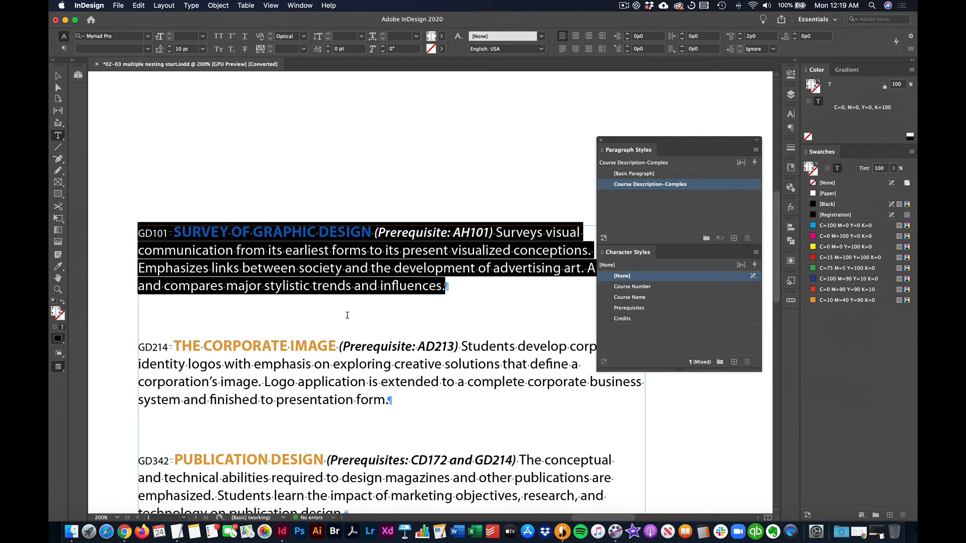
pyautogui.click(349, 315)
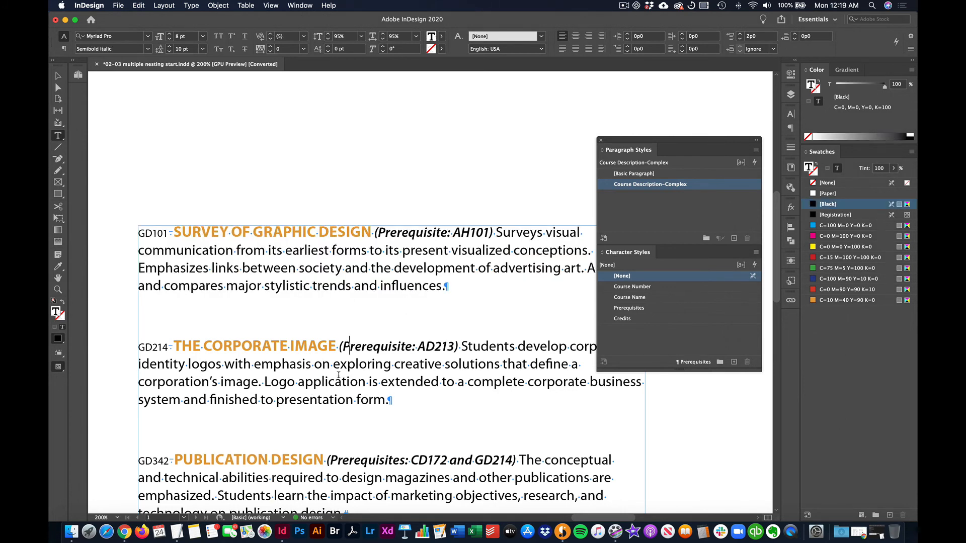
# Step: Examine the en space after course number GD342 and the white space characters available for insertion, without inserting any
pyautogui.scroll(-3, 352, 352)
pyautogui.scroll(-1, 338, 375)
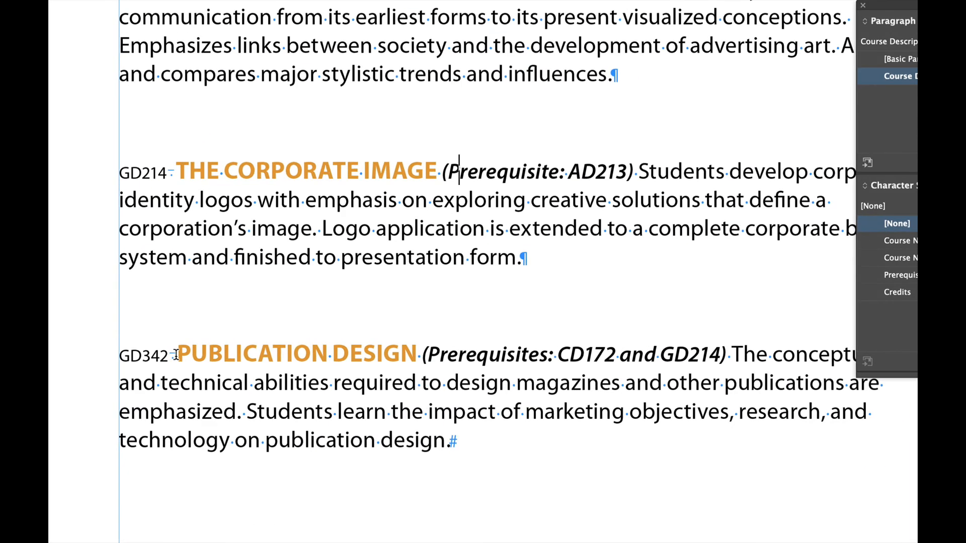
pyautogui.moveTo(175, 358); pyautogui.dragTo(169, 358)
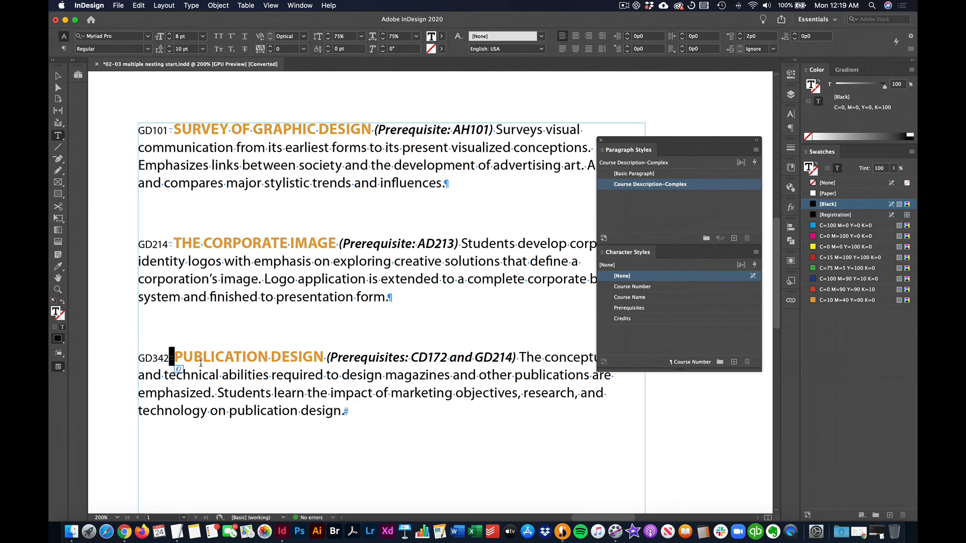
pyautogui.click(221, 358)
pyautogui.click(192, 5)
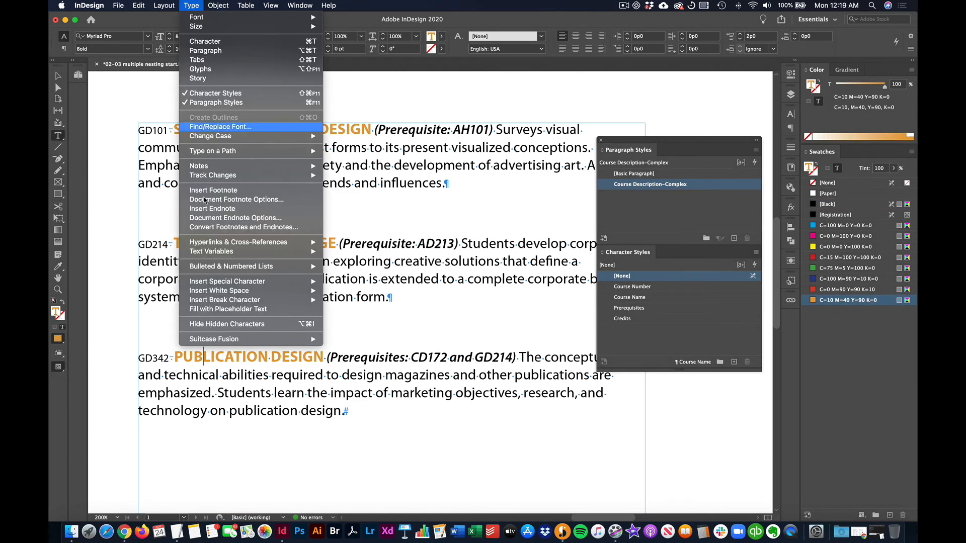
pyautogui.moveTo(251, 300)
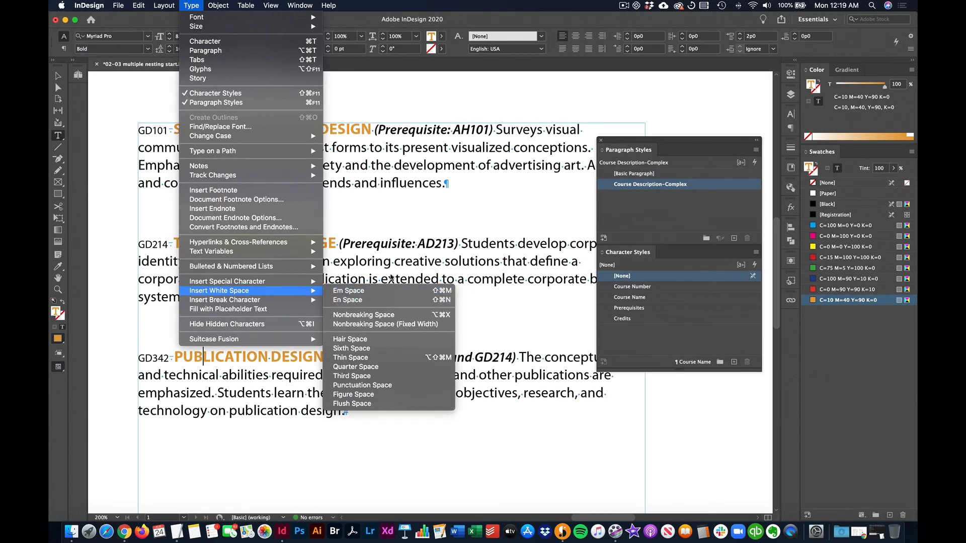
pyautogui.click(391, 279)
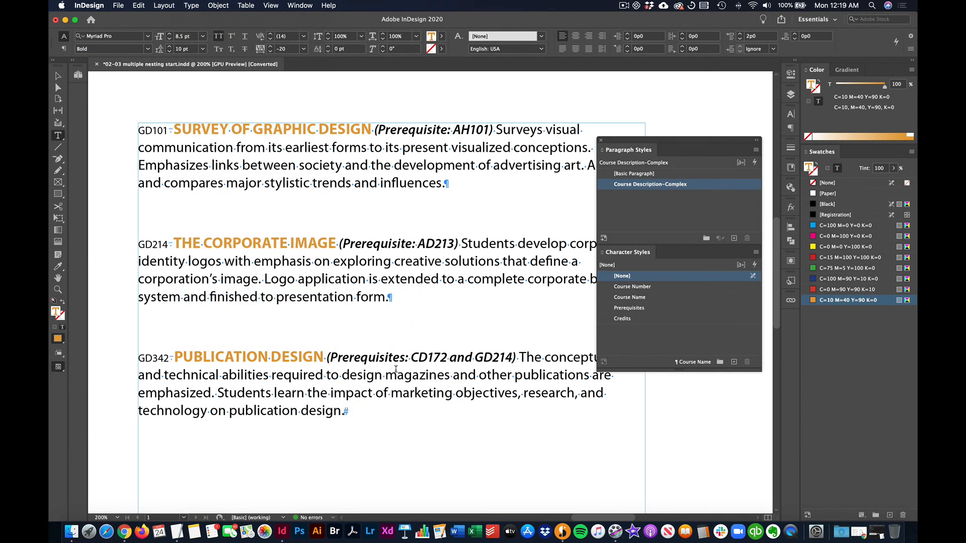